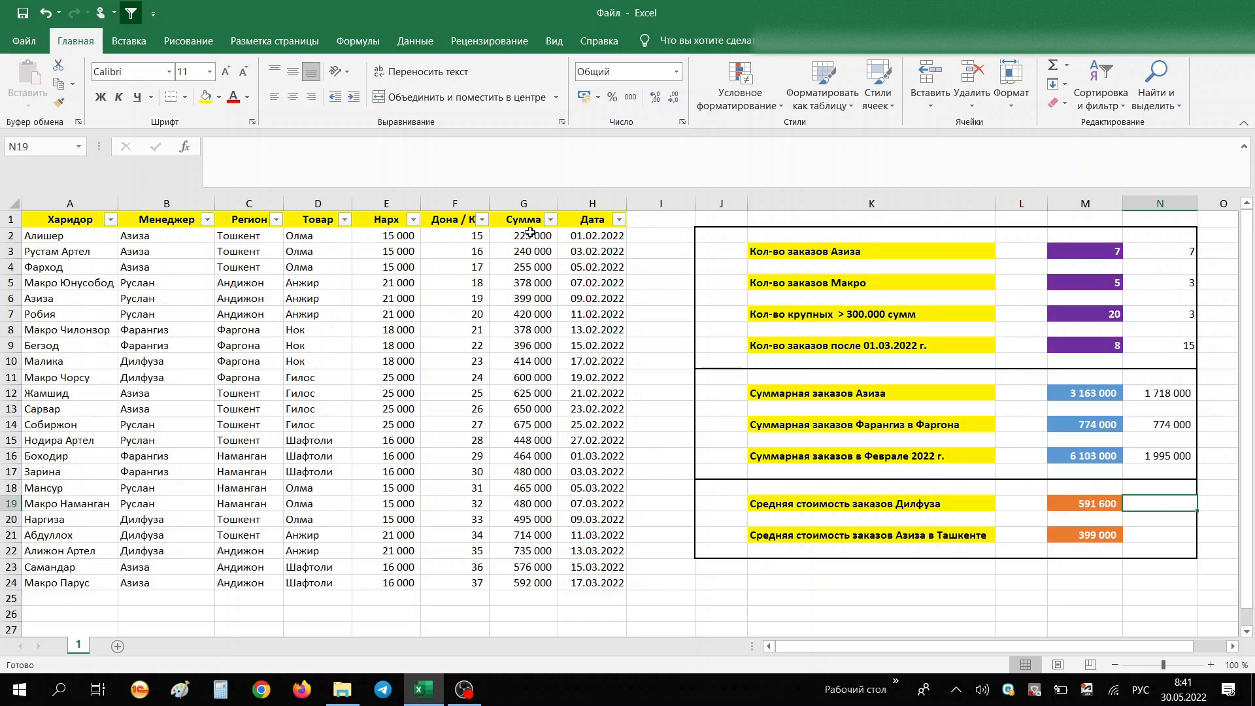
Step: Examine the order table's manager, region, price and Сумма columns and the selection statistics for the first Сумма amounts
drag(531, 234, 529, 546)
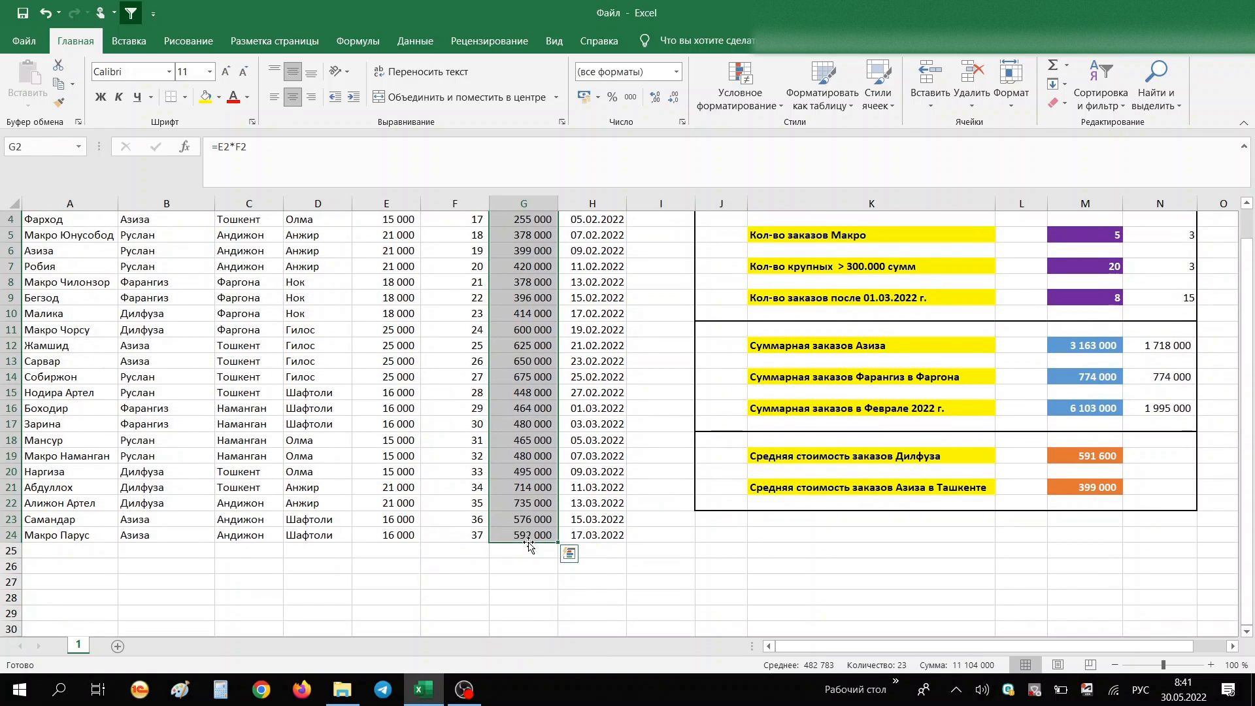
drag(1247, 419, 1248, 410)
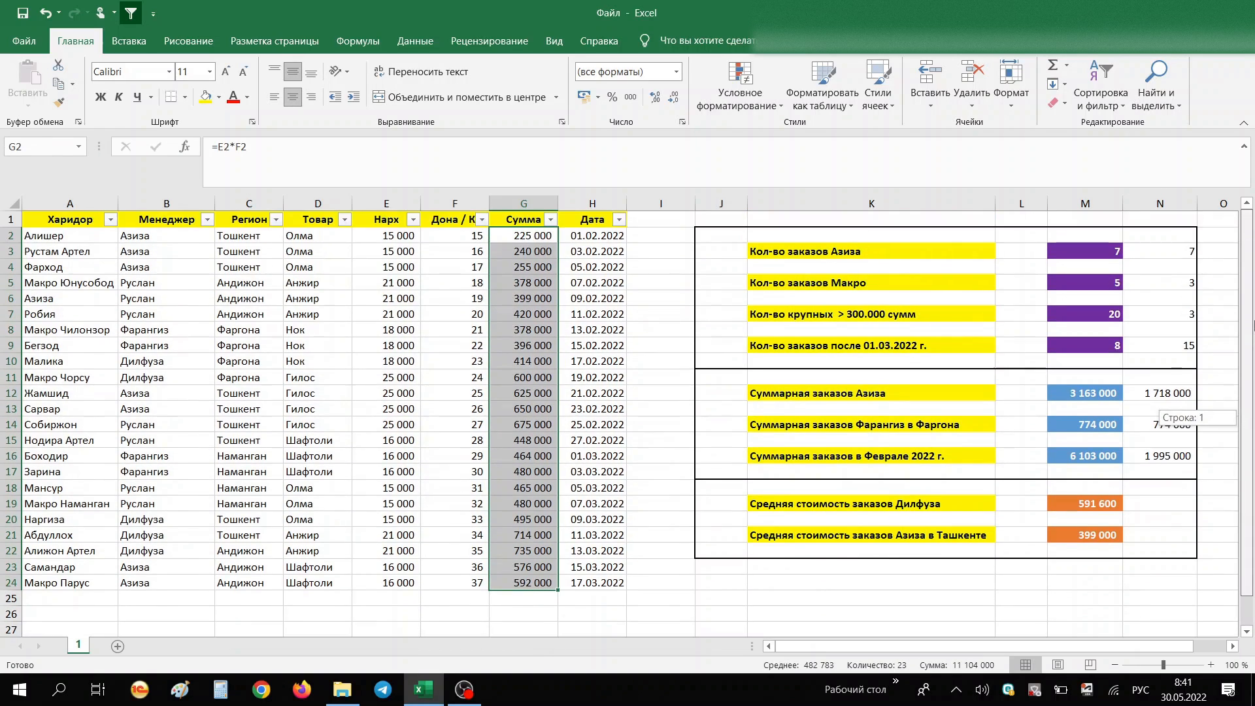
click(183, 242)
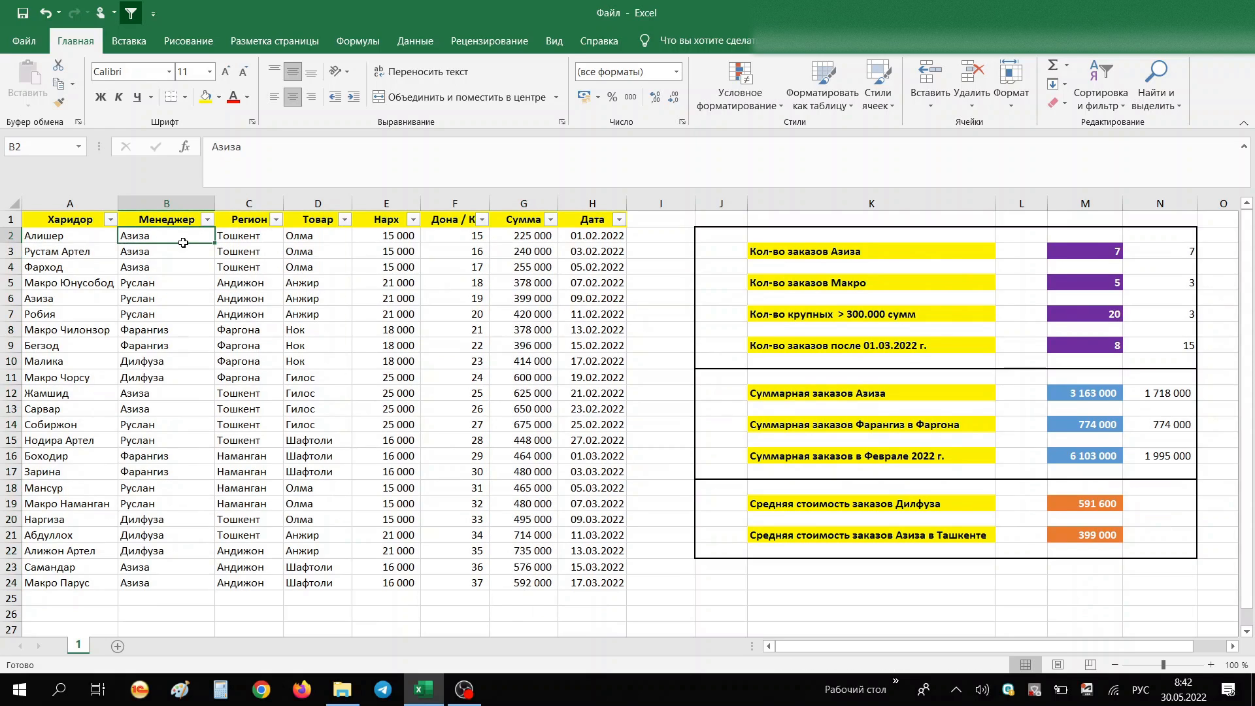
click(258, 237)
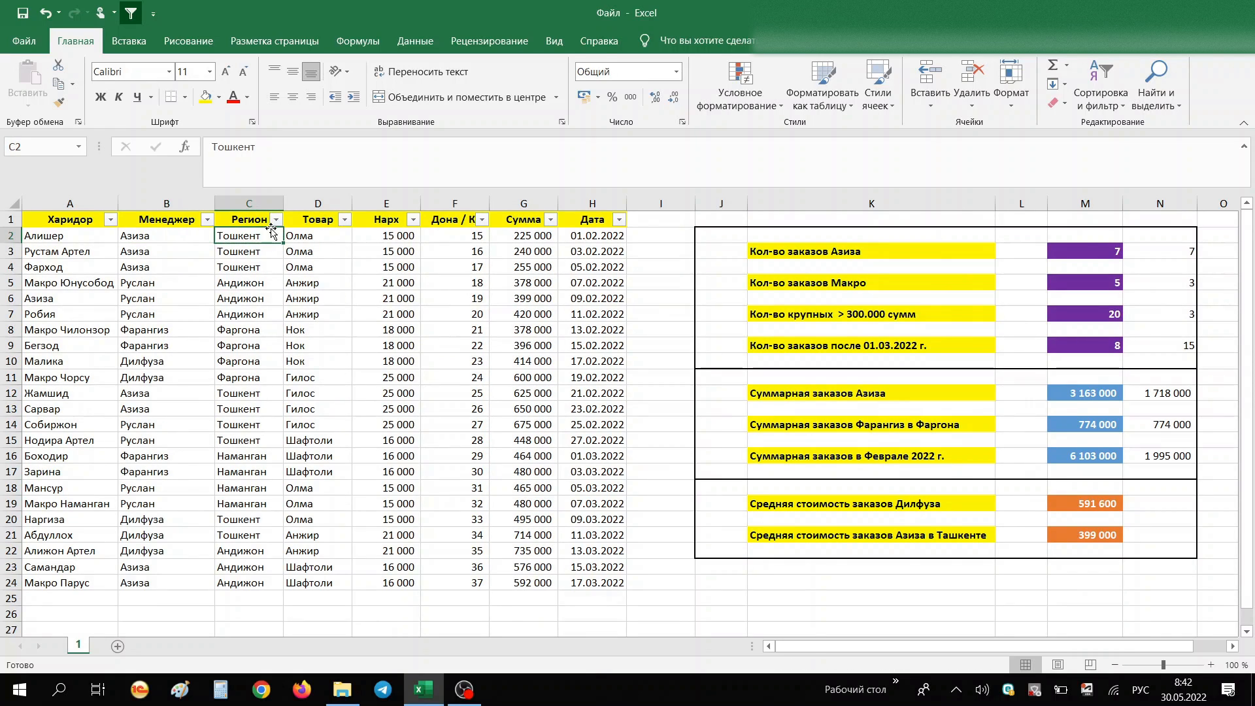
click(389, 236)
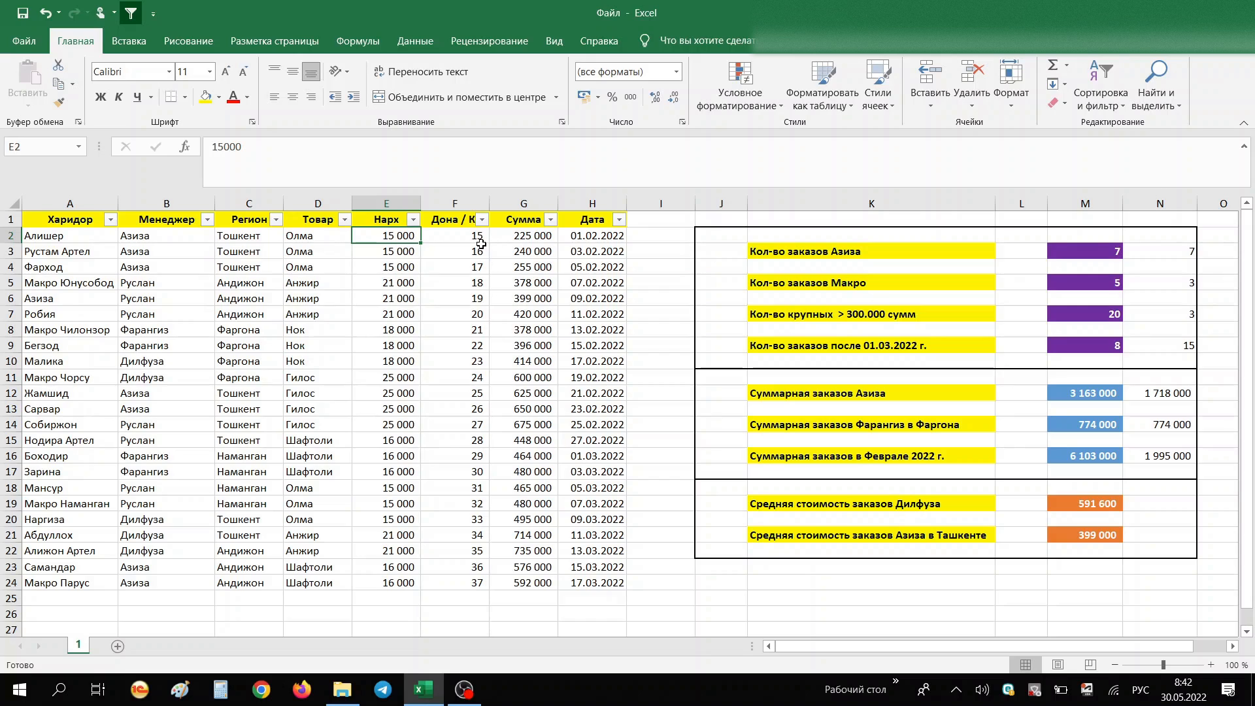
click(516, 236)
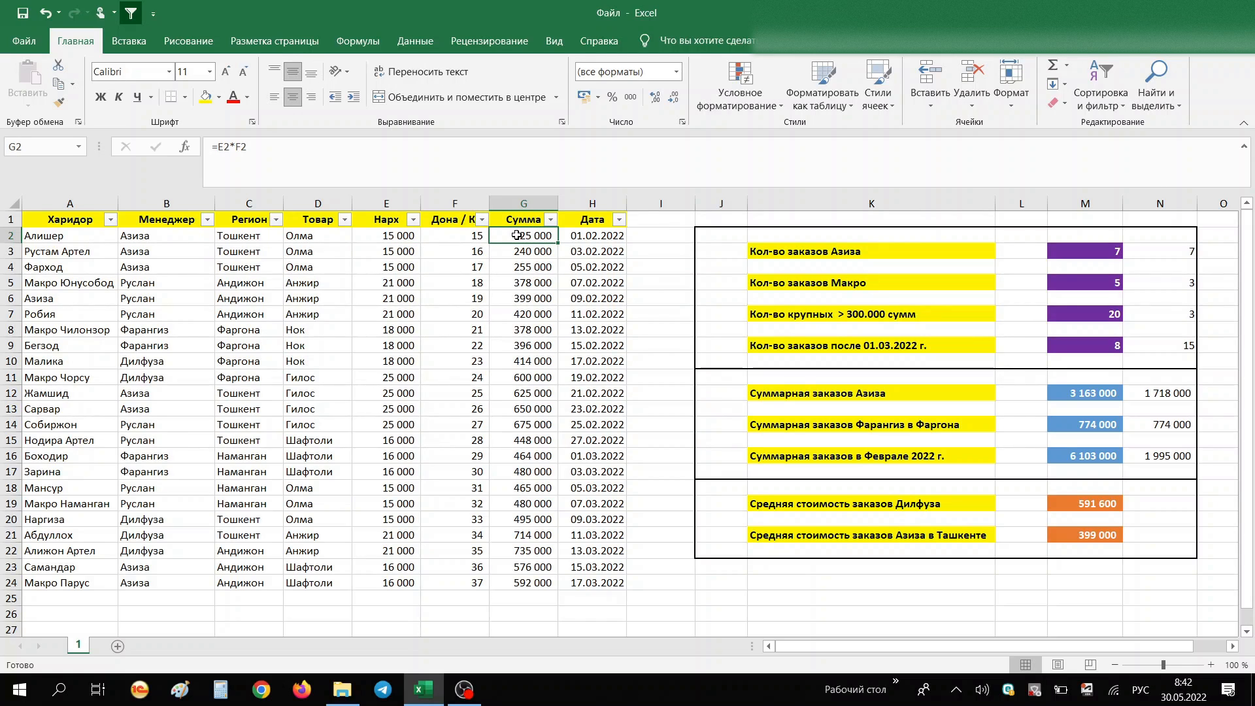
drag(516, 235, 518, 269)
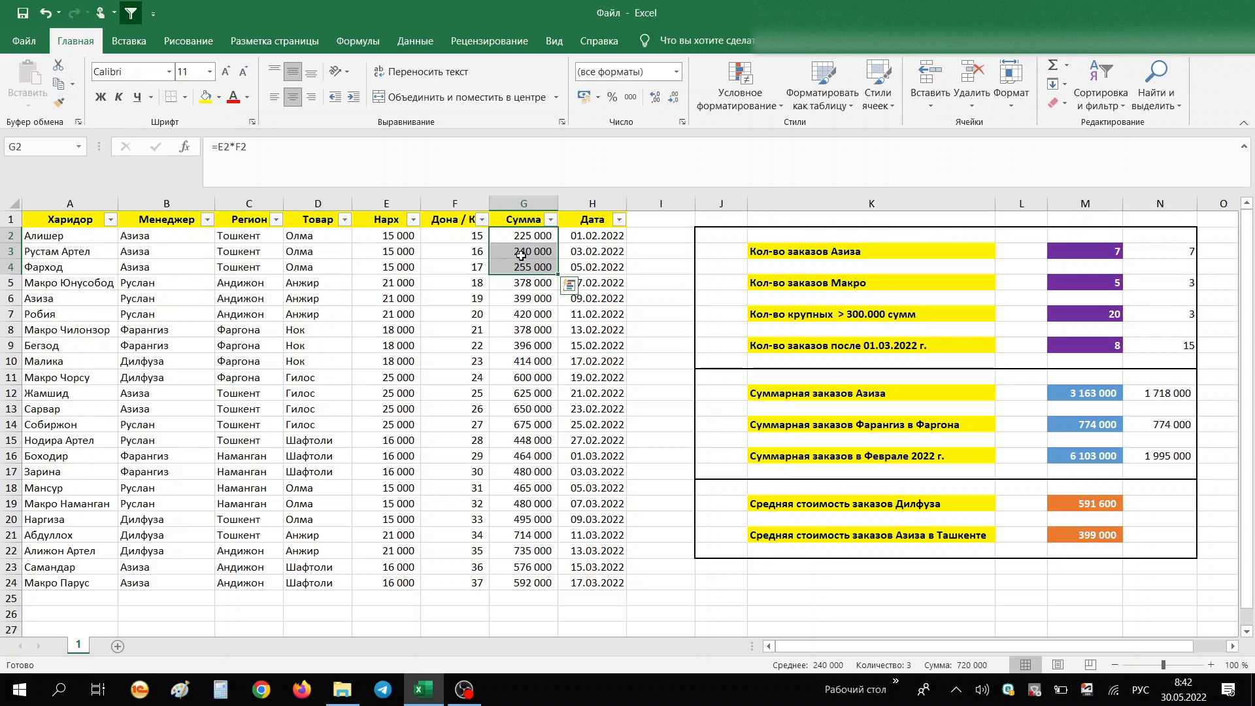
click(528, 235)
drag(529, 236, 531, 251)
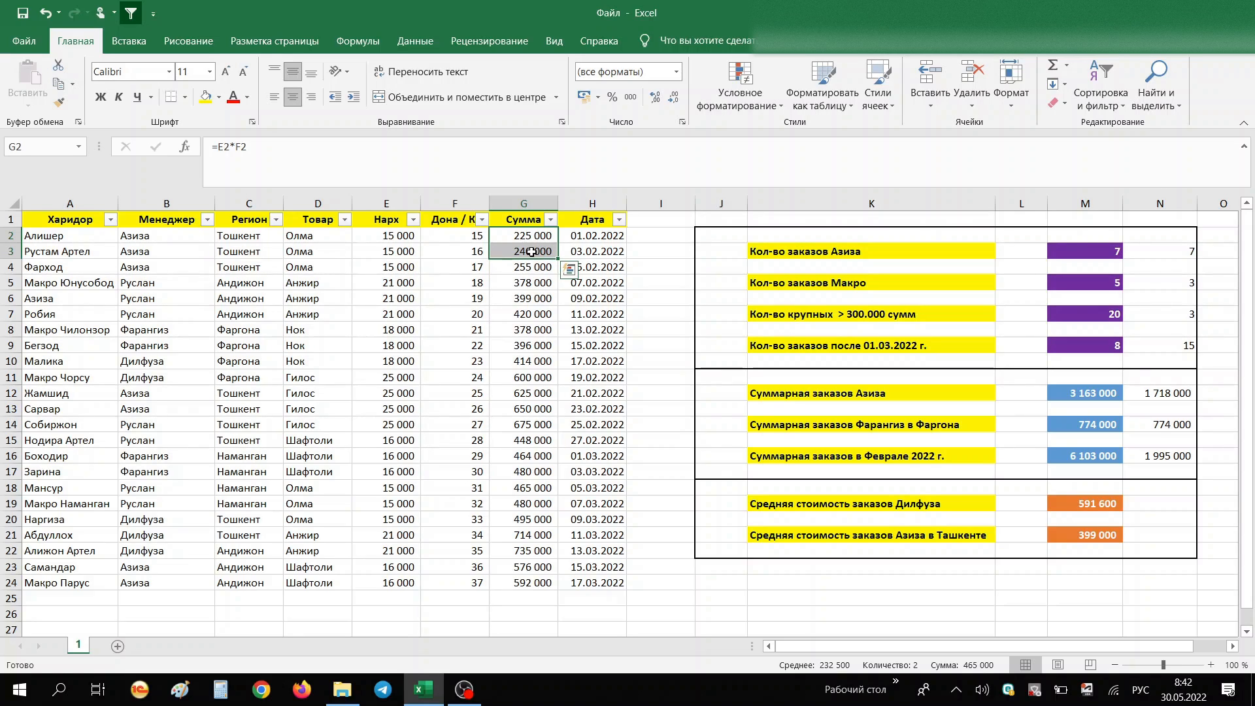
drag(524, 235, 527, 266)
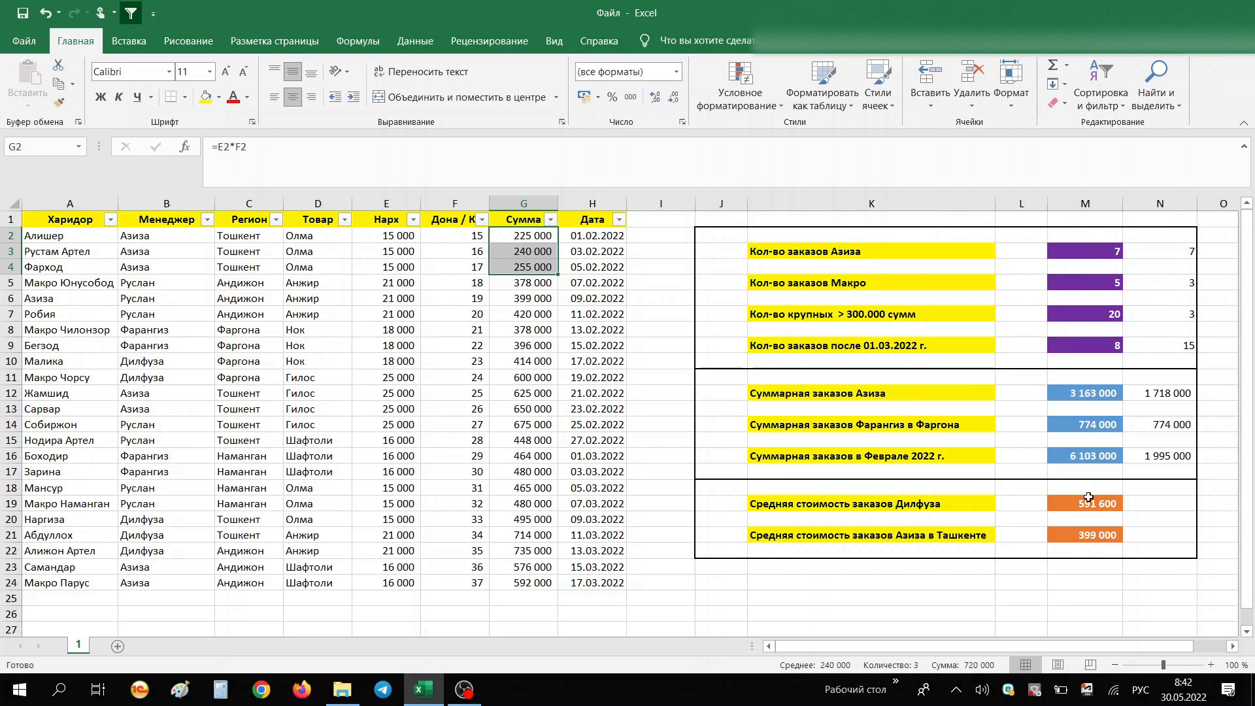
click(805, 569)
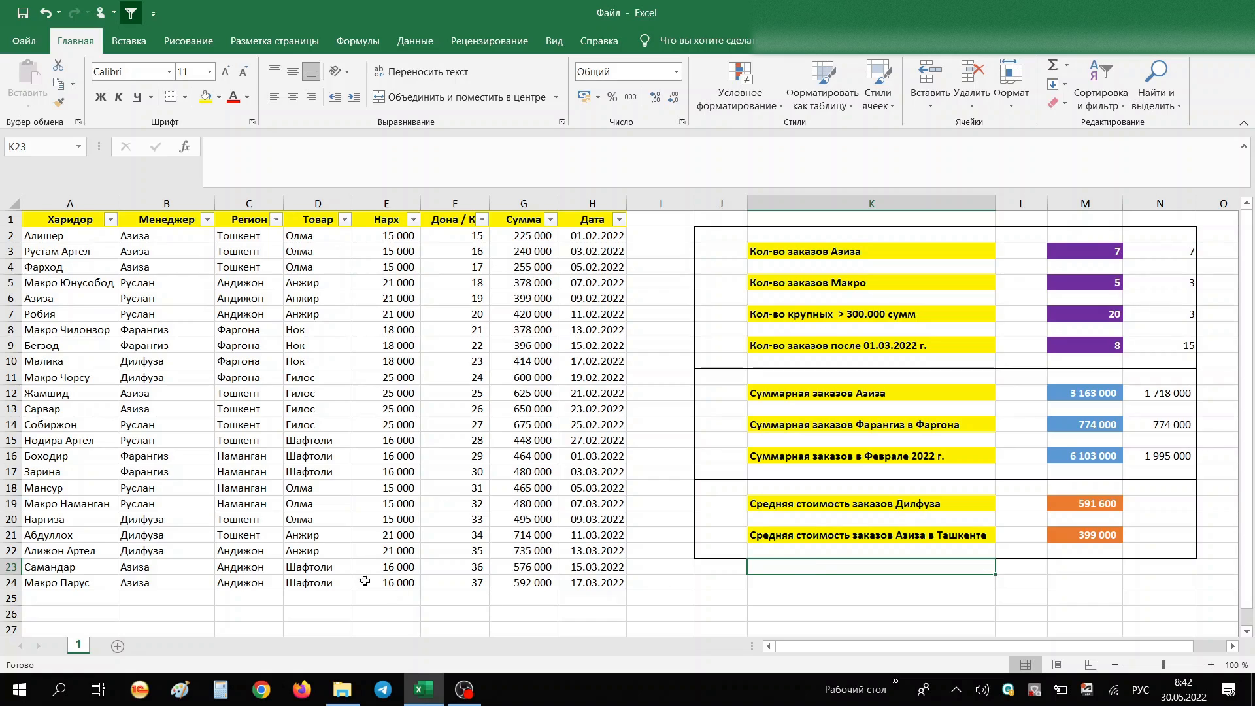
Step: Check the average of the Сумма amounts in G2:G4 by dividing 720 by 3 in the Calculator
drag(536, 238, 536, 269)
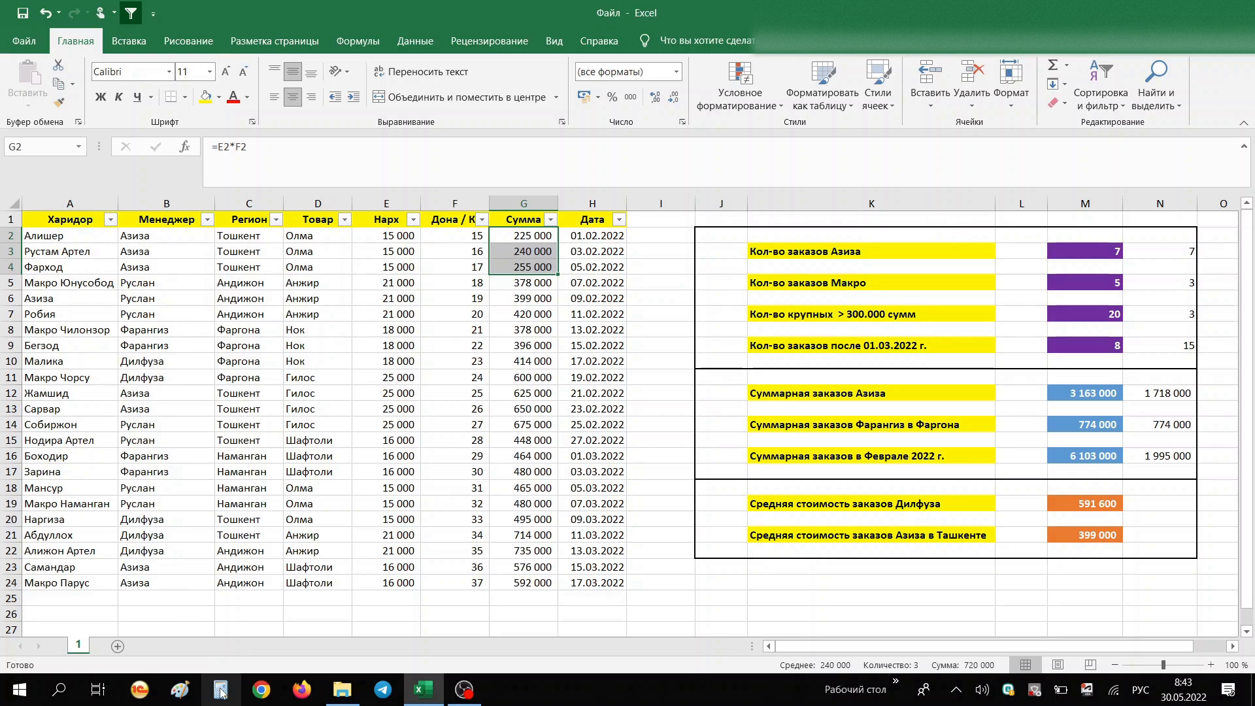
click(221, 690)
text(720)
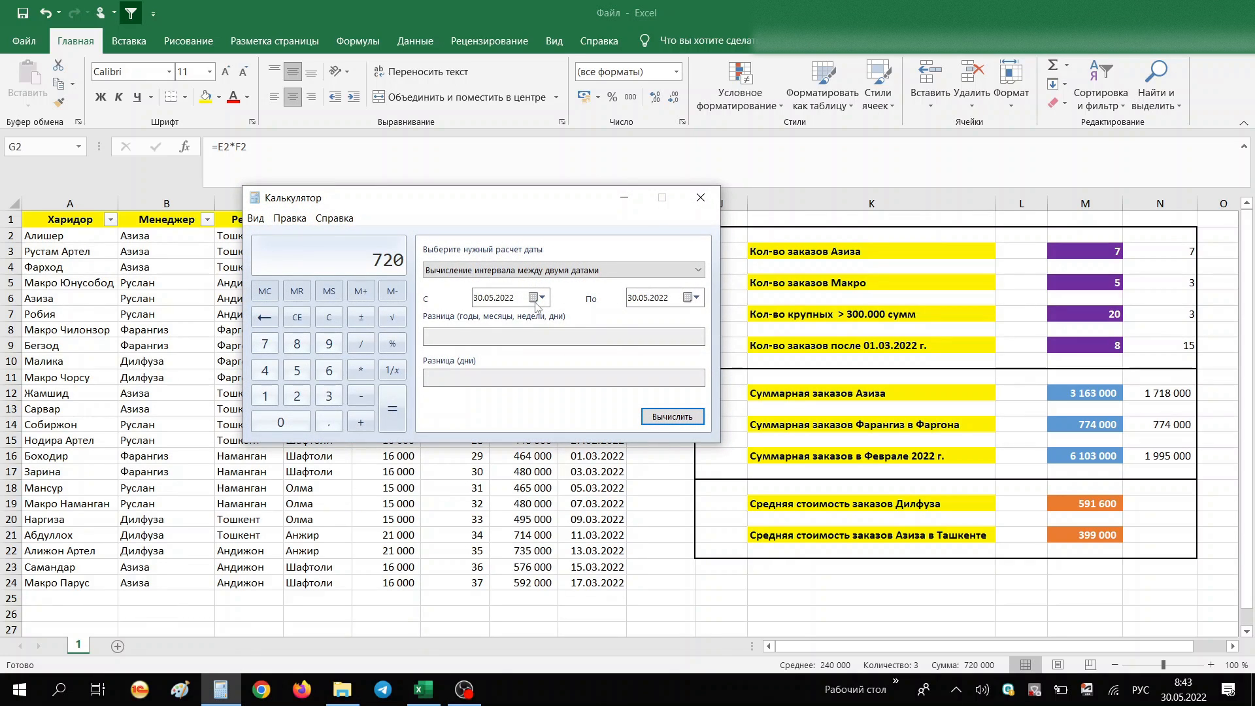
key(slash)
text(3)
key(Return)
click(718, 193)
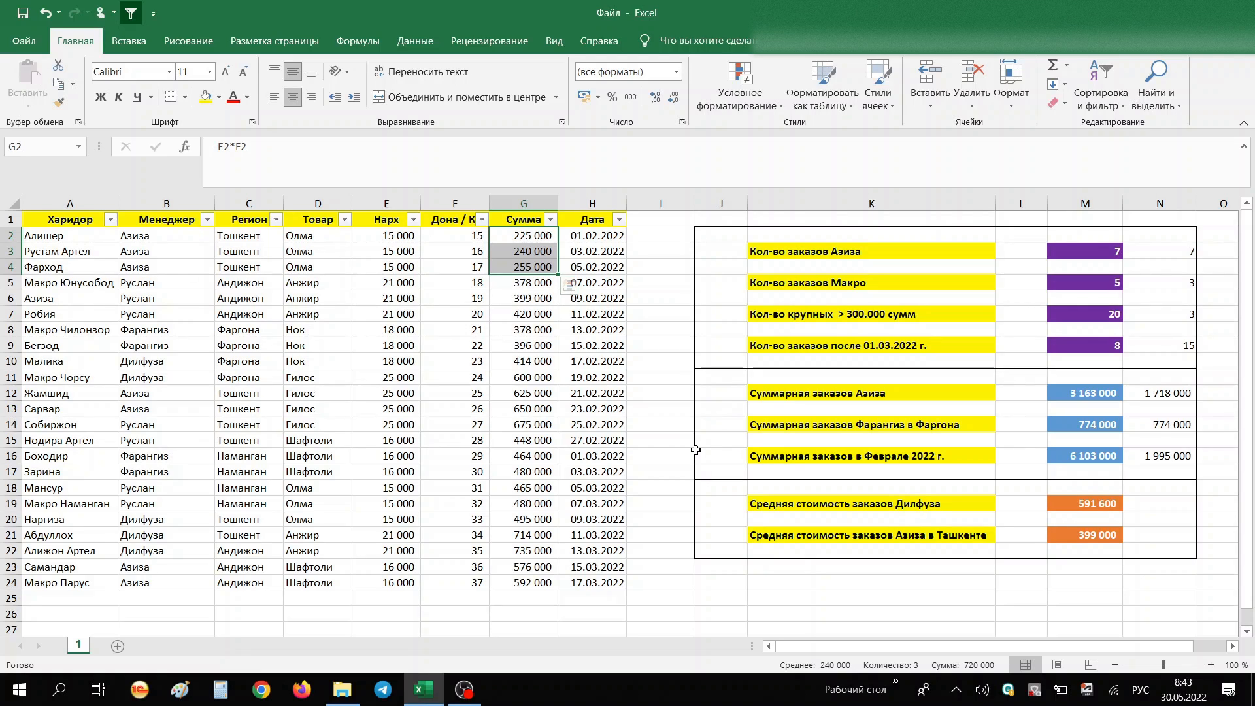
click(672, 373)
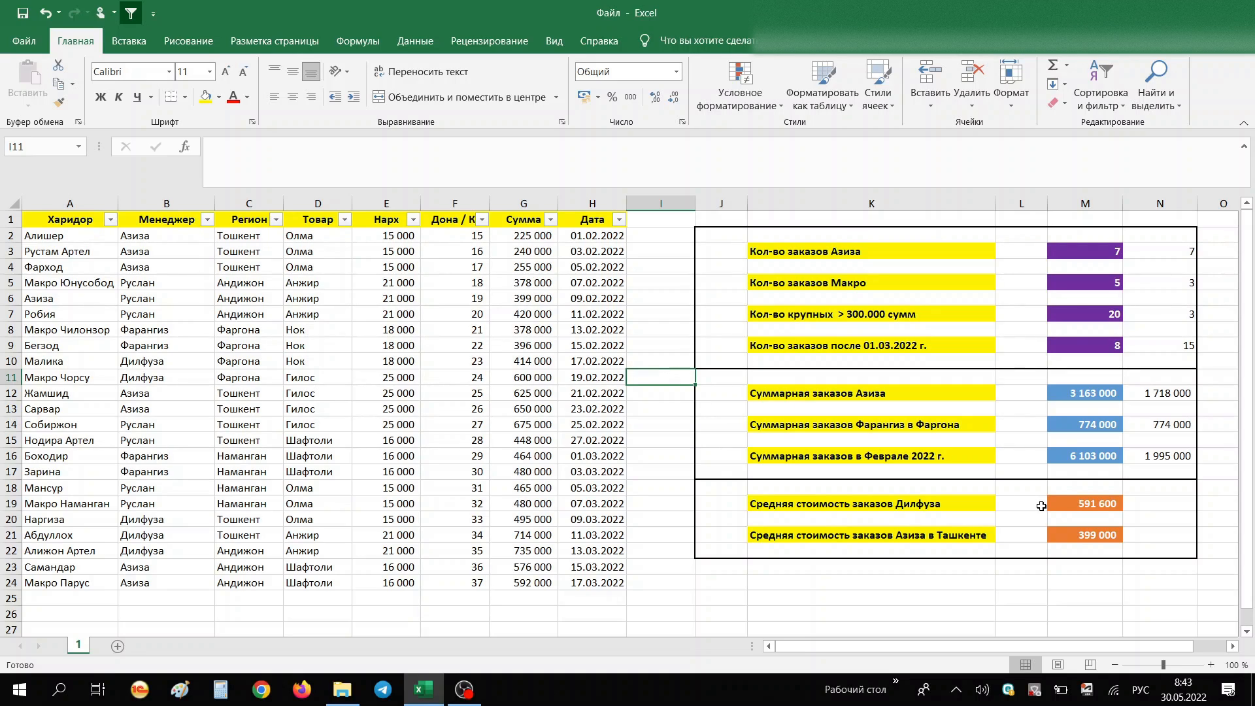
Step: Start a СРЗНАЧЕСЛИ formula in N19 and open its function arguments for editing
click(1155, 502)
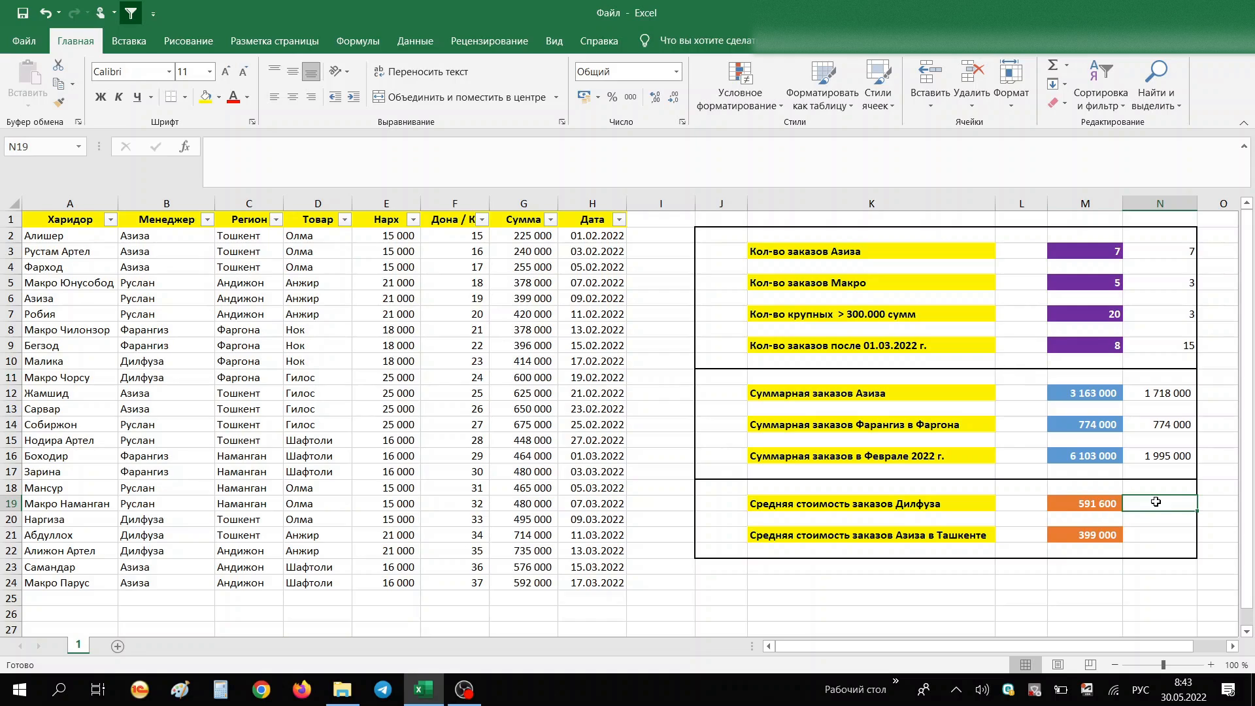
text(=)
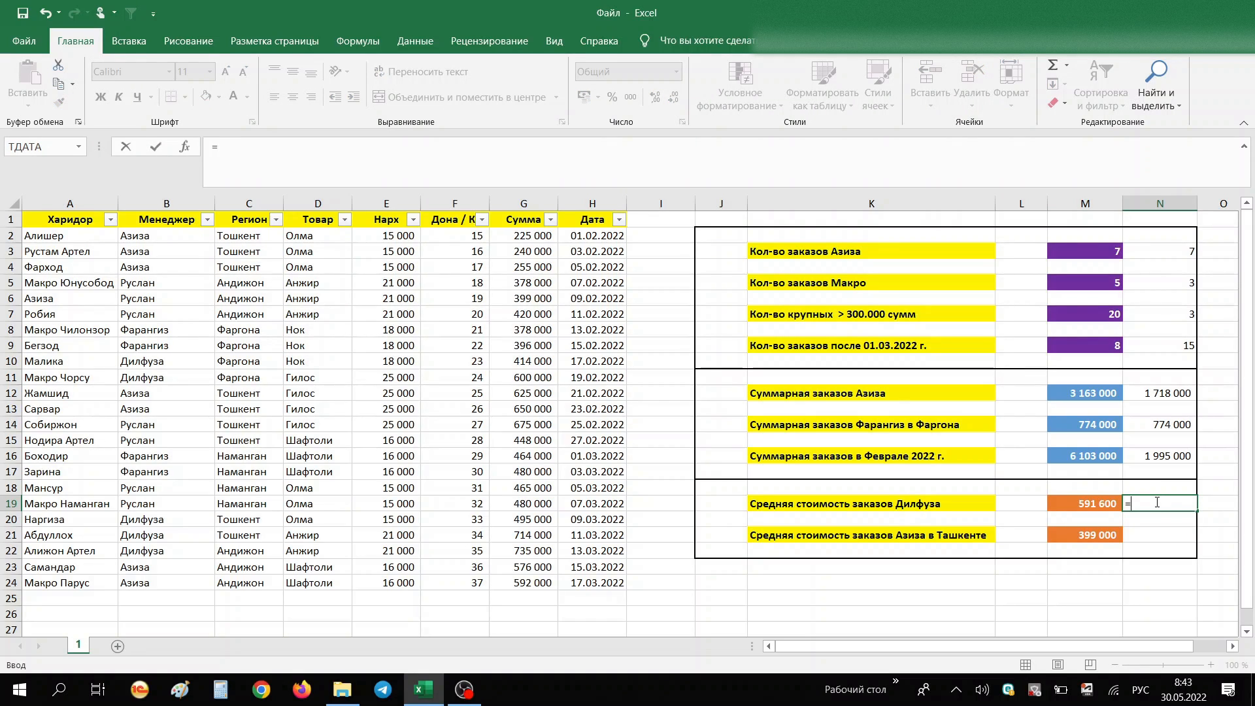
text(с)
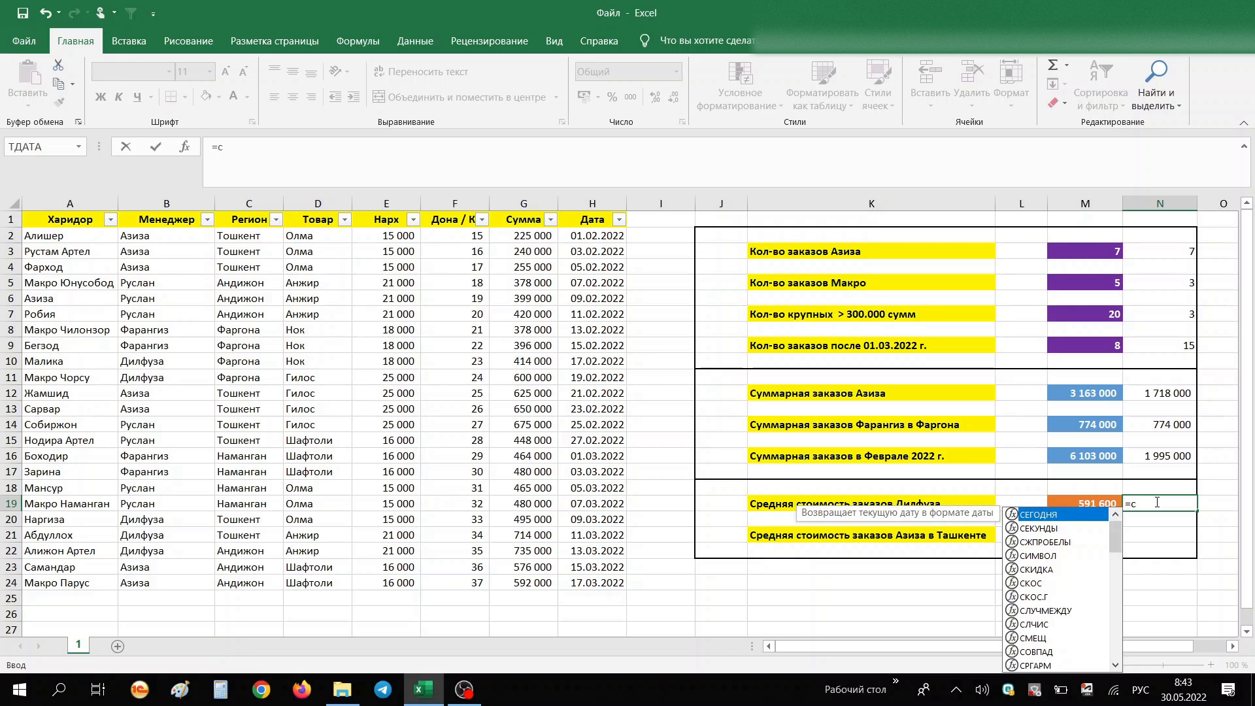
text(р)
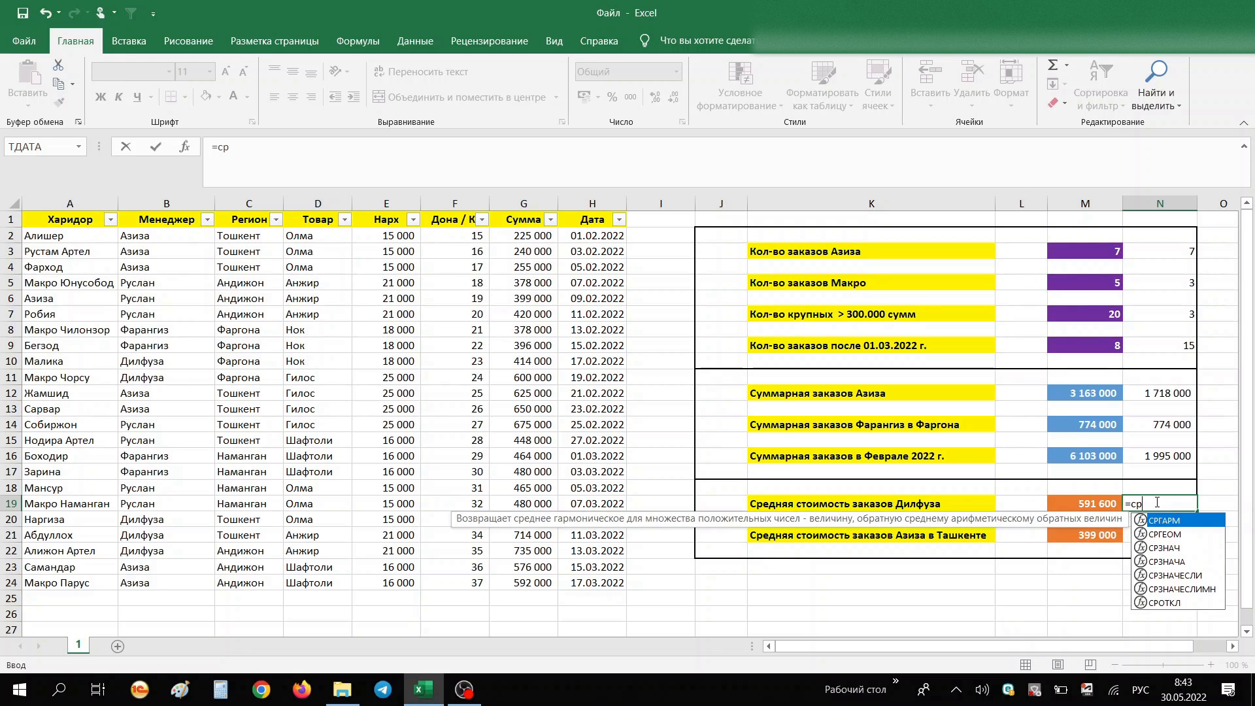
double_click(1184, 574)
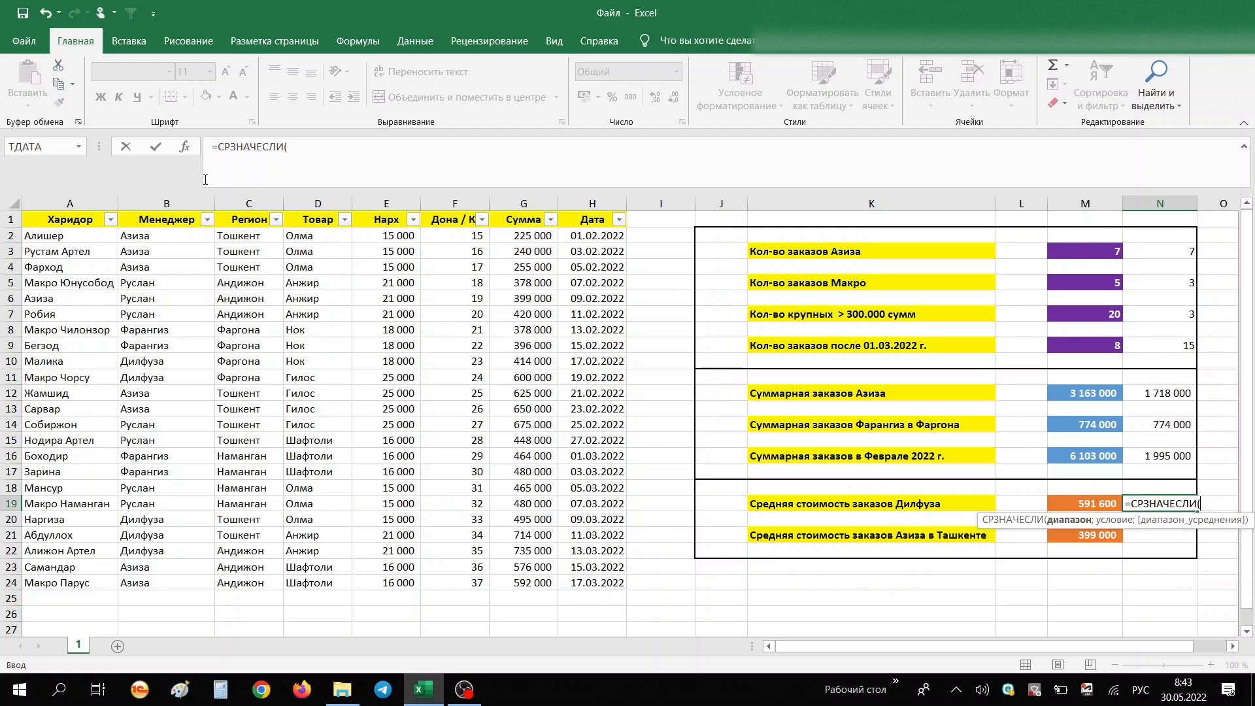
click(185, 146)
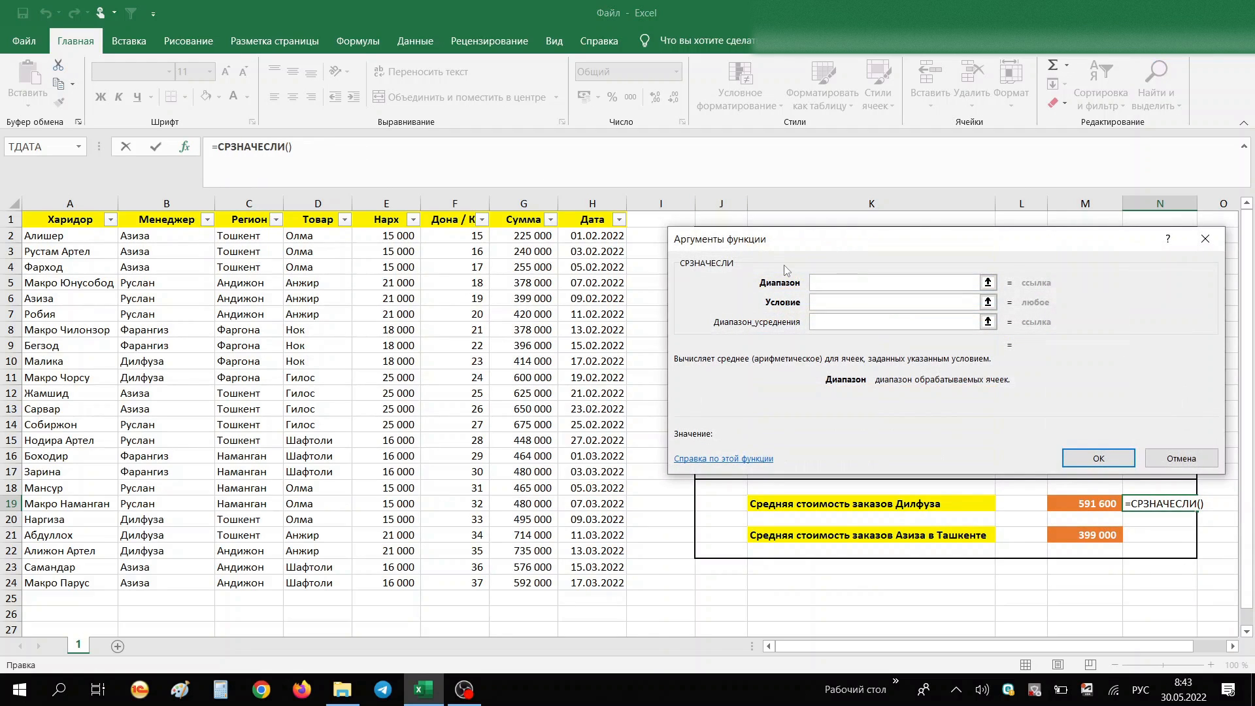
drag(825, 241, 805, 262)
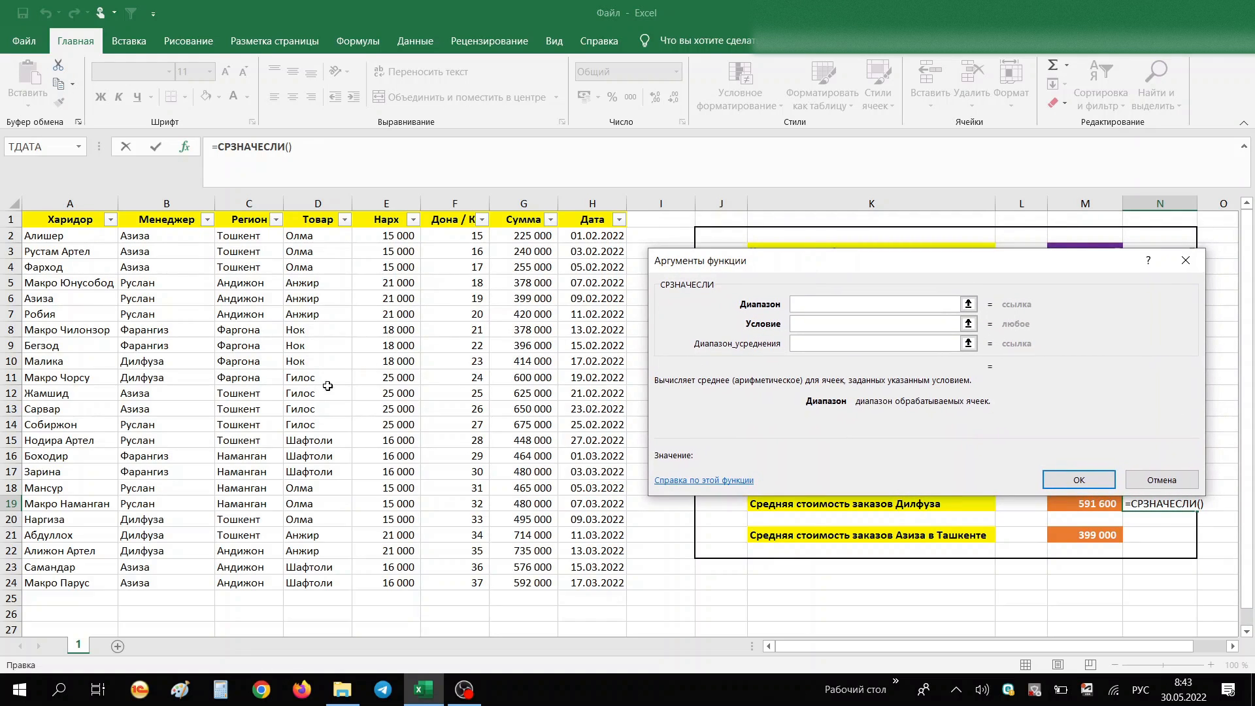
Step: Complete the СРЗНАЧЕСЛИ formula with range B:B, the manager's name from the row label as quoted condition, and averaging range G:G
click(185, 206)
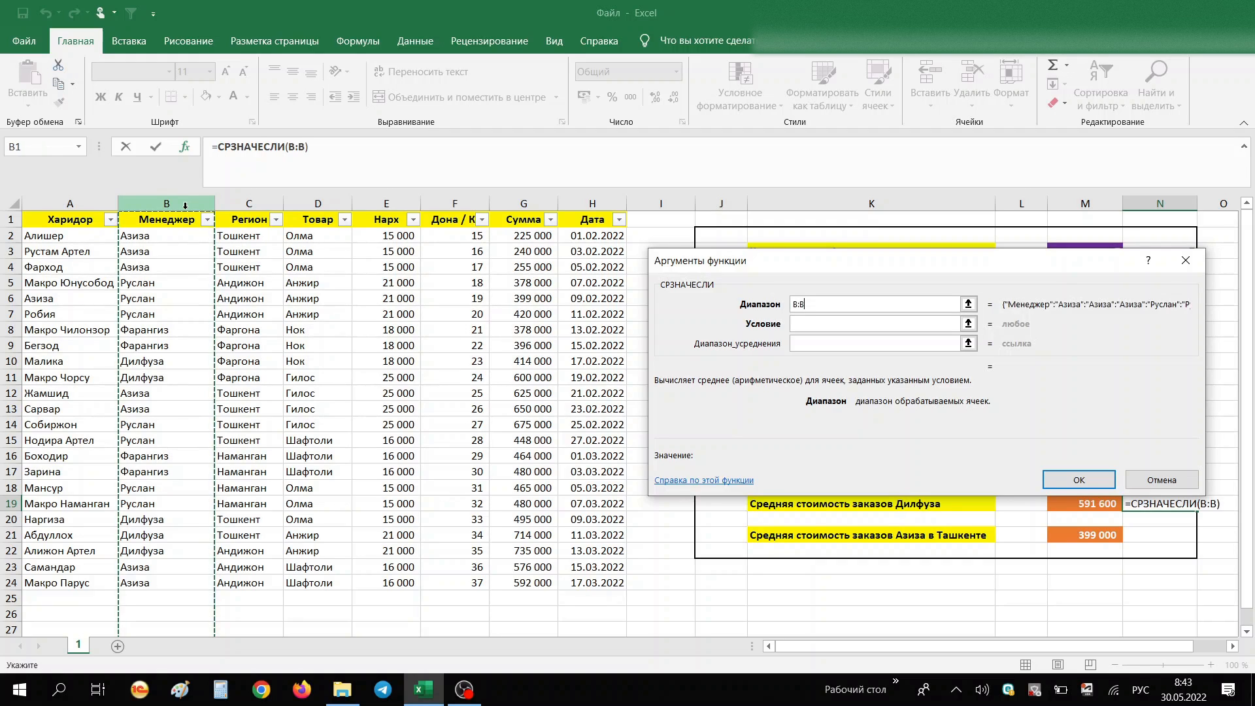
click(804, 321)
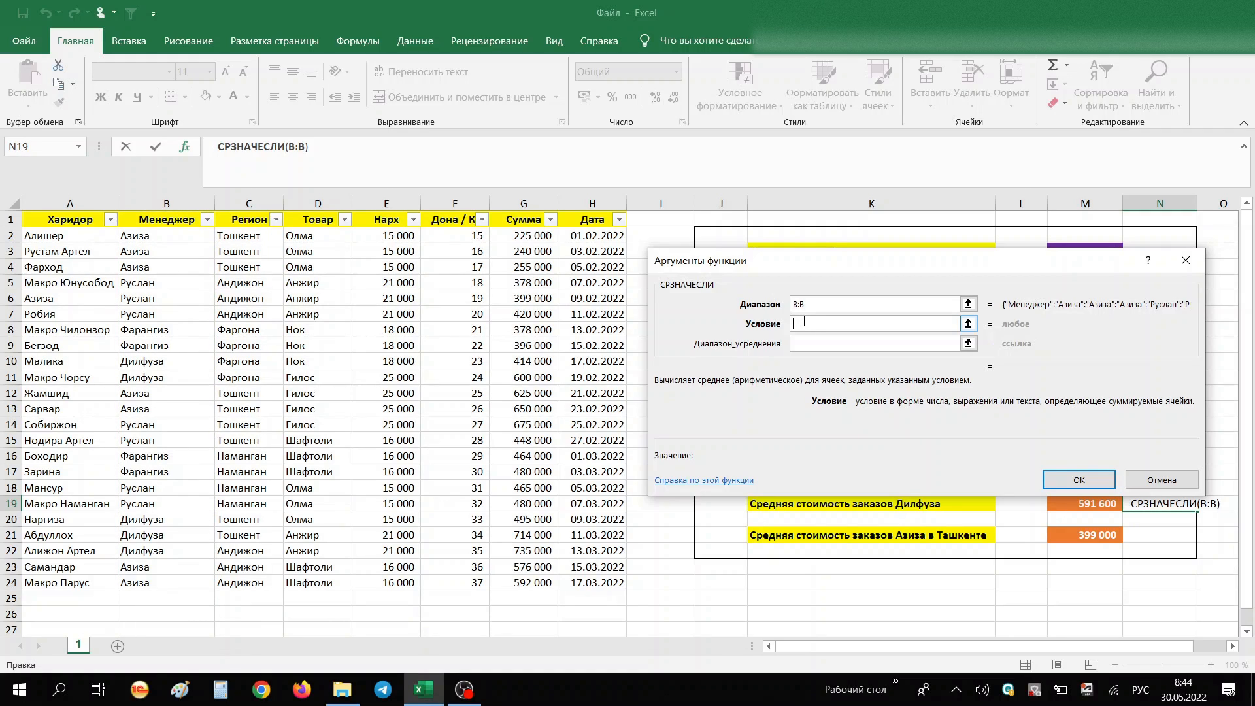
text("Дилфуза")
key(alt+shift)
key(Tab)
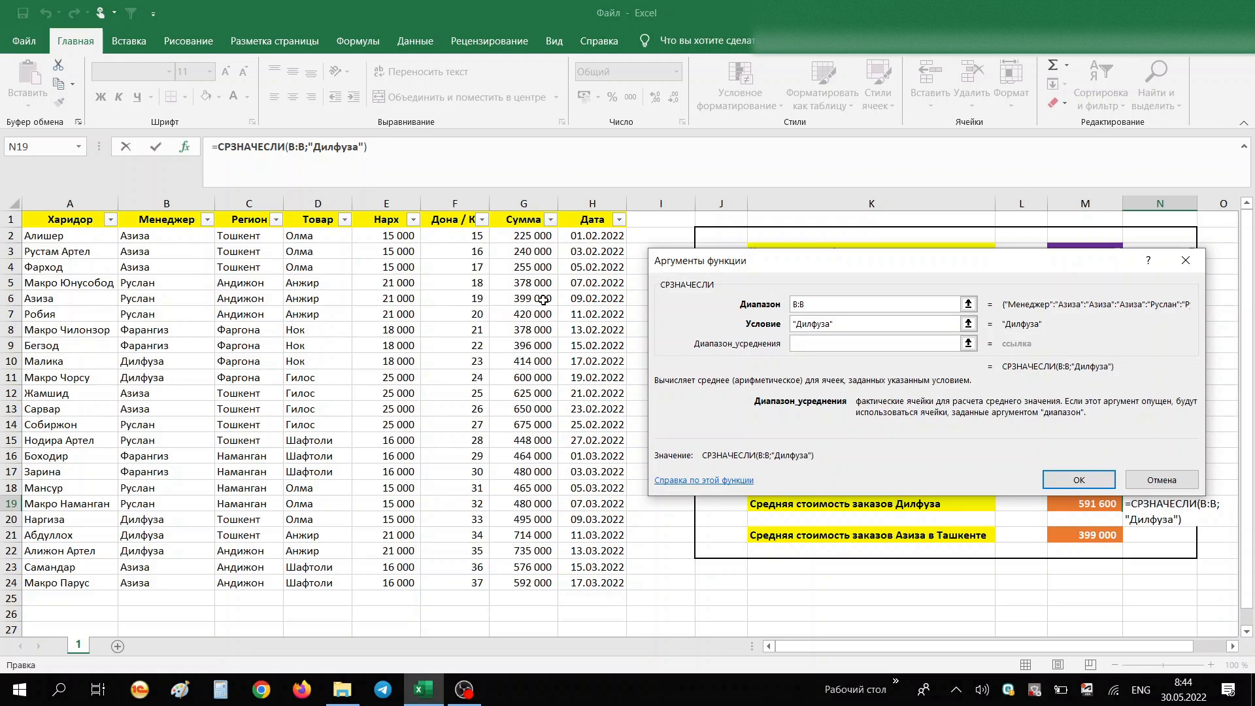
click(533, 201)
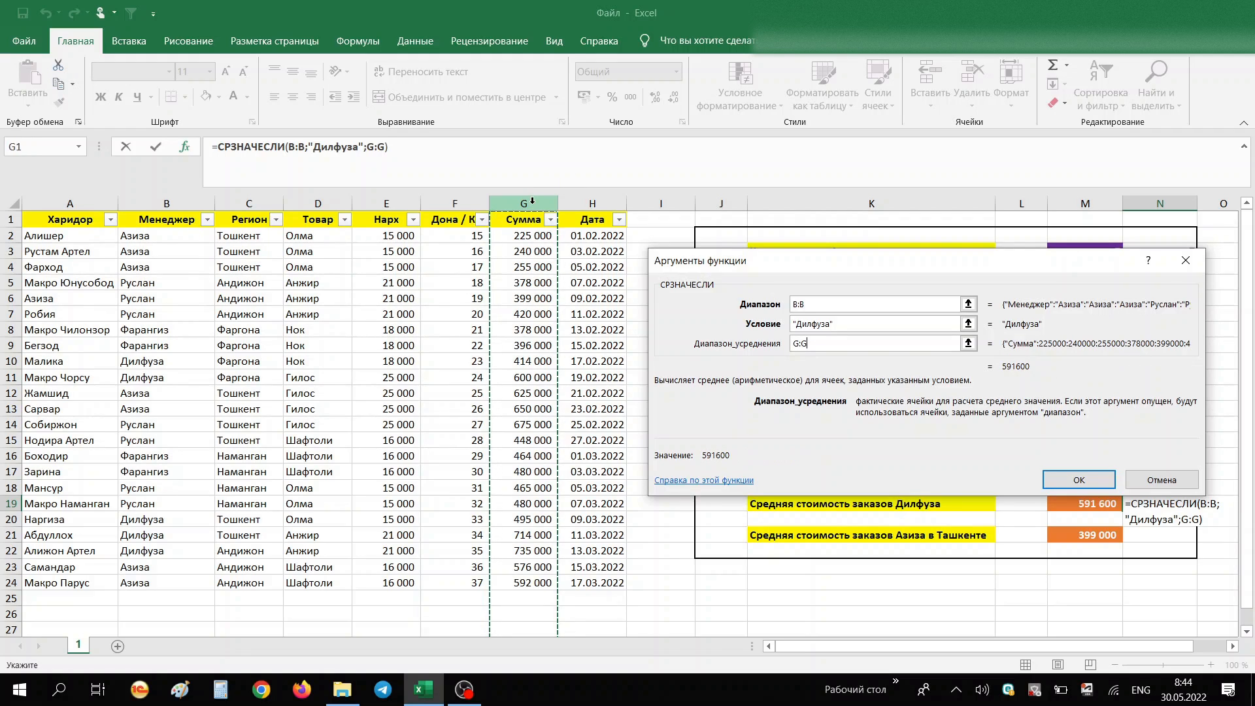
click(1075, 479)
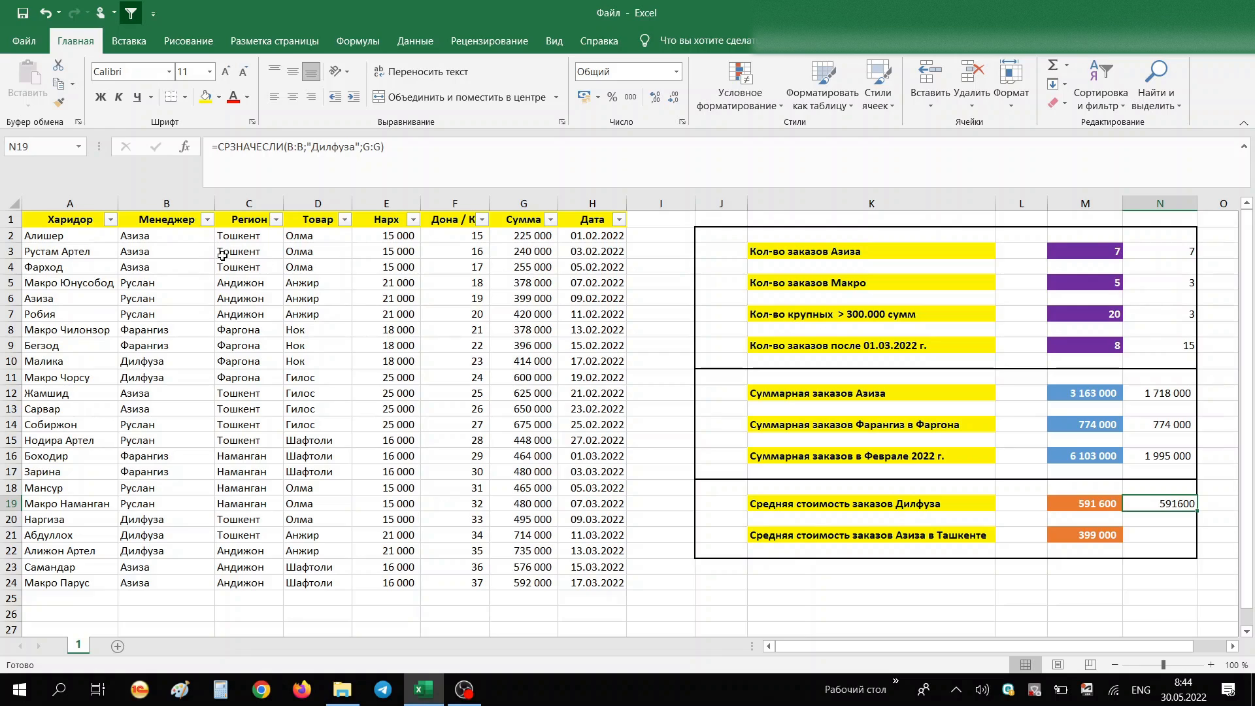
Step: Filter the Менеджер column to the manager used in the N19 formula and check the average of the filtered Сумма amounts
click(207, 219)
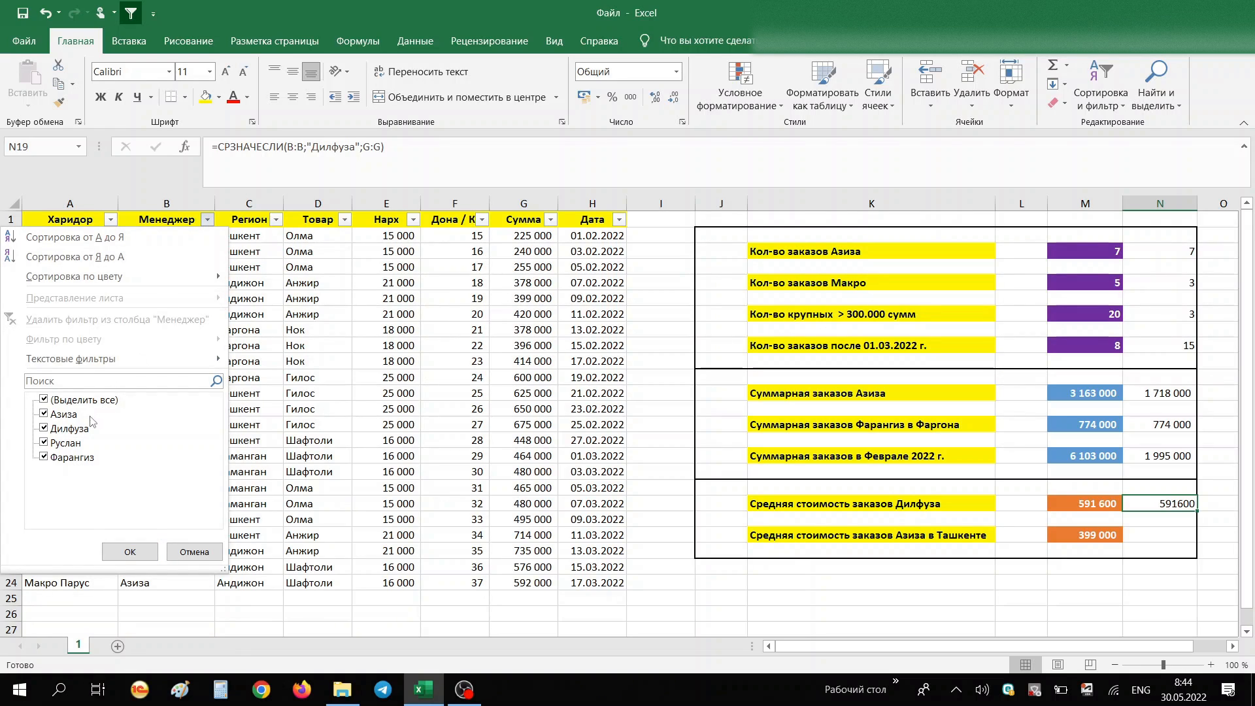
click(72, 400)
click(54, 432)
click(123, 552)
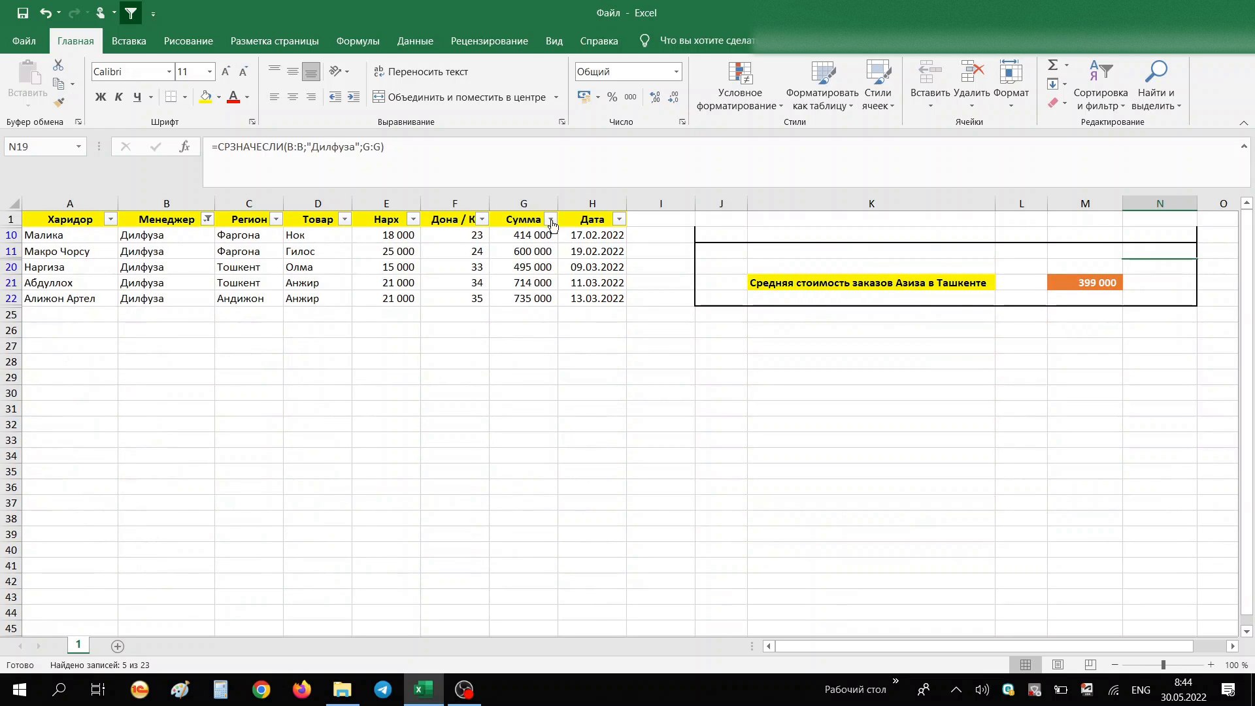
drag(530, 236, 519, 298)
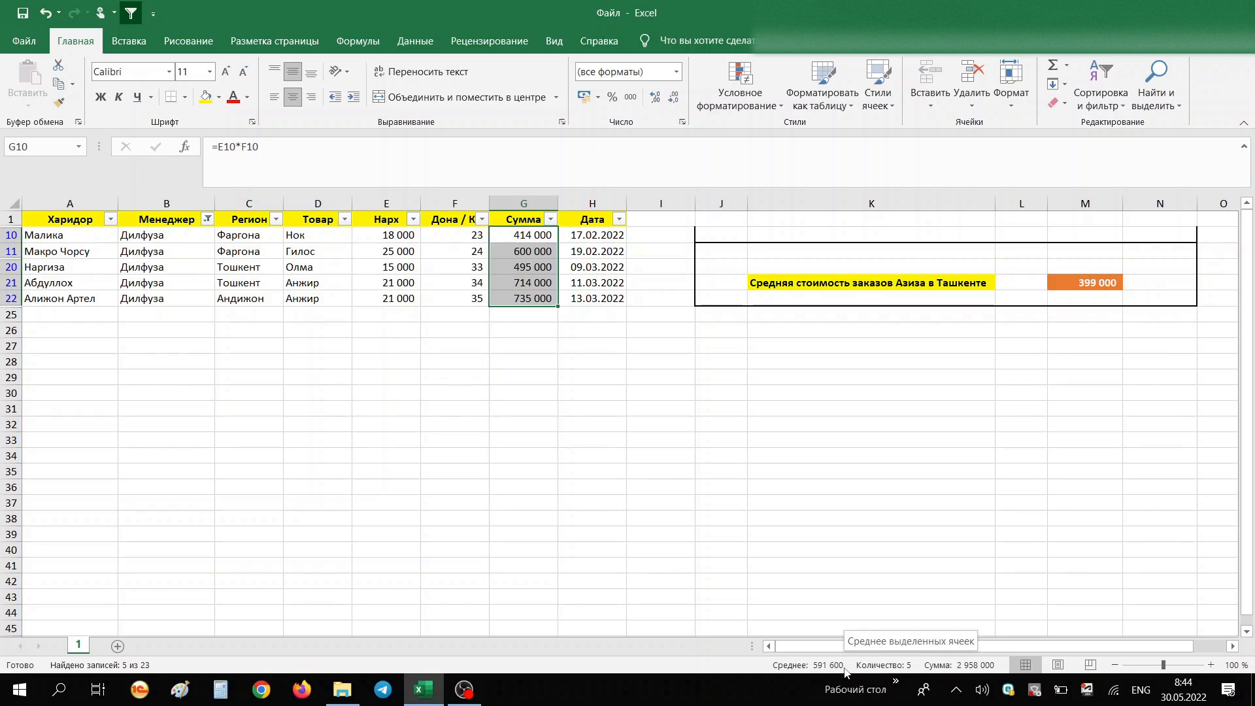
Step: Clear the filter from the order table and reselect the formula cell N19
click(1100, 98)
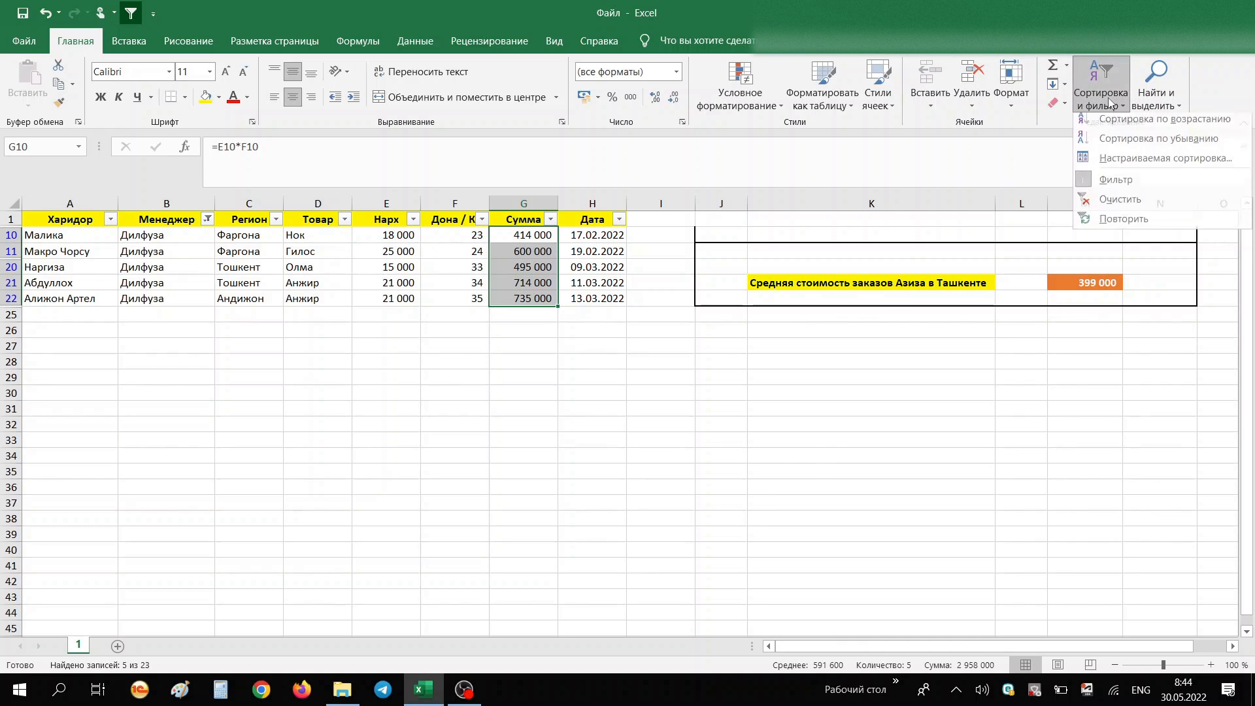
click(1112, 205)
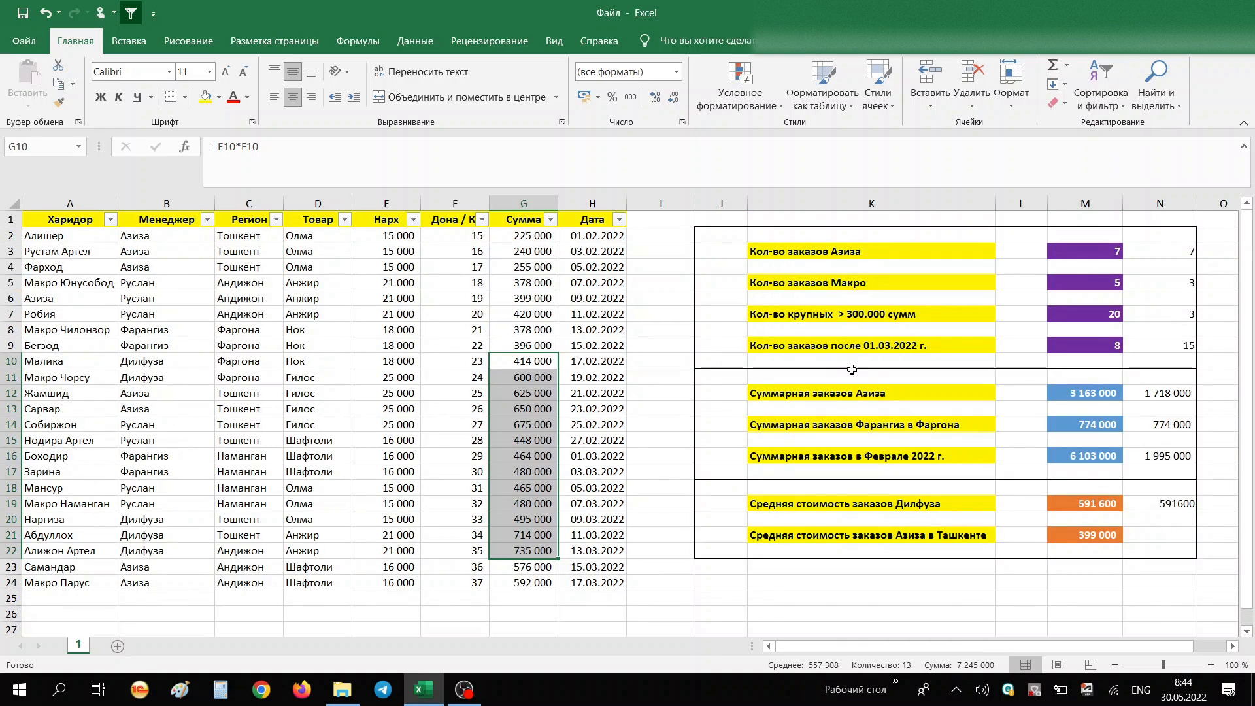
click(1173, 512)
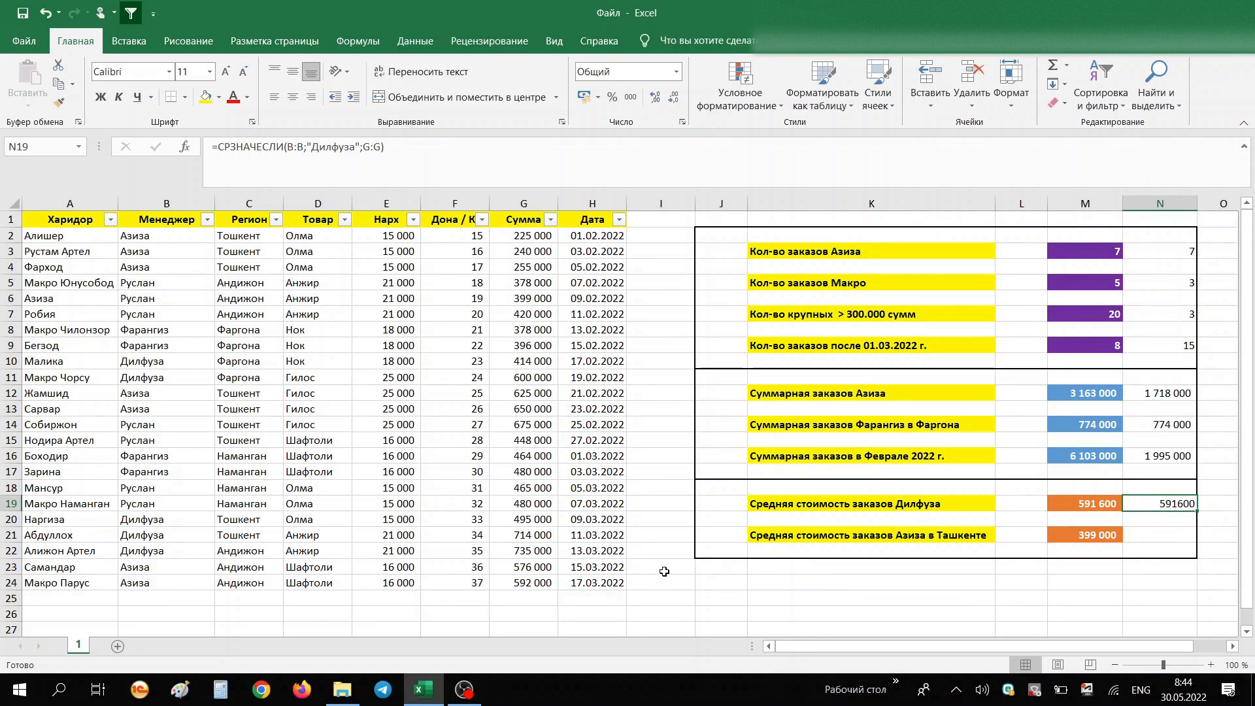
click(464, 690)
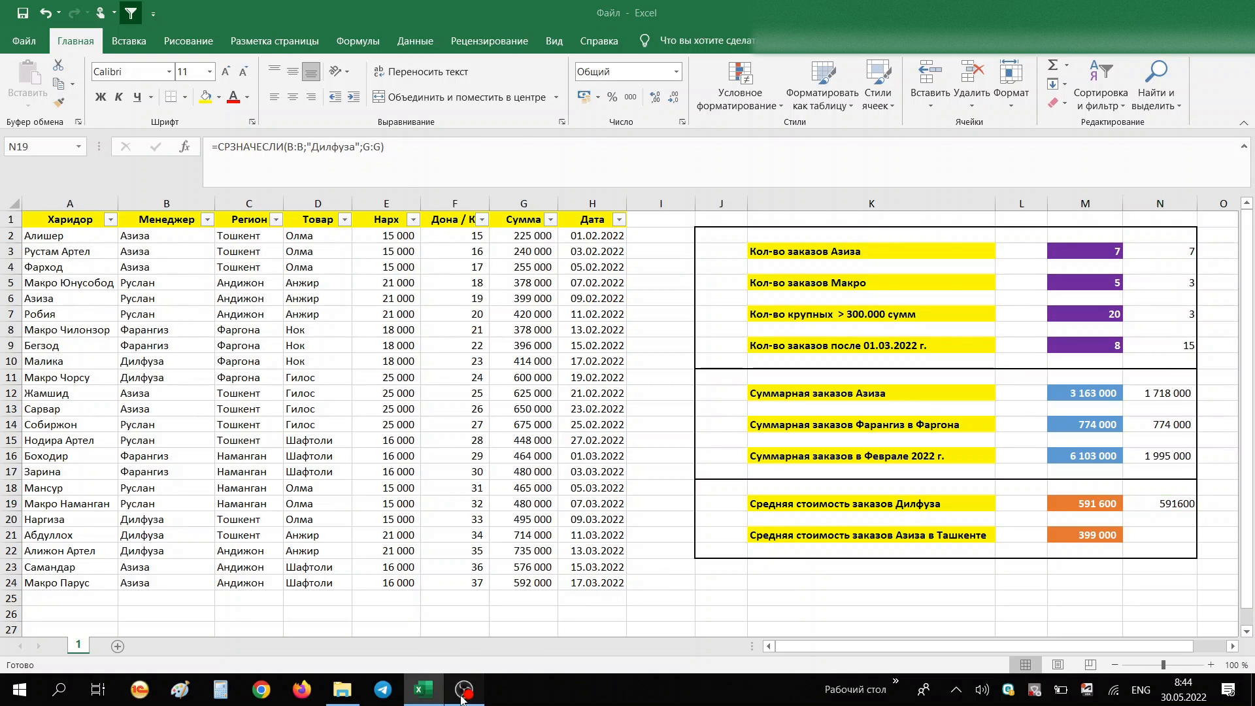